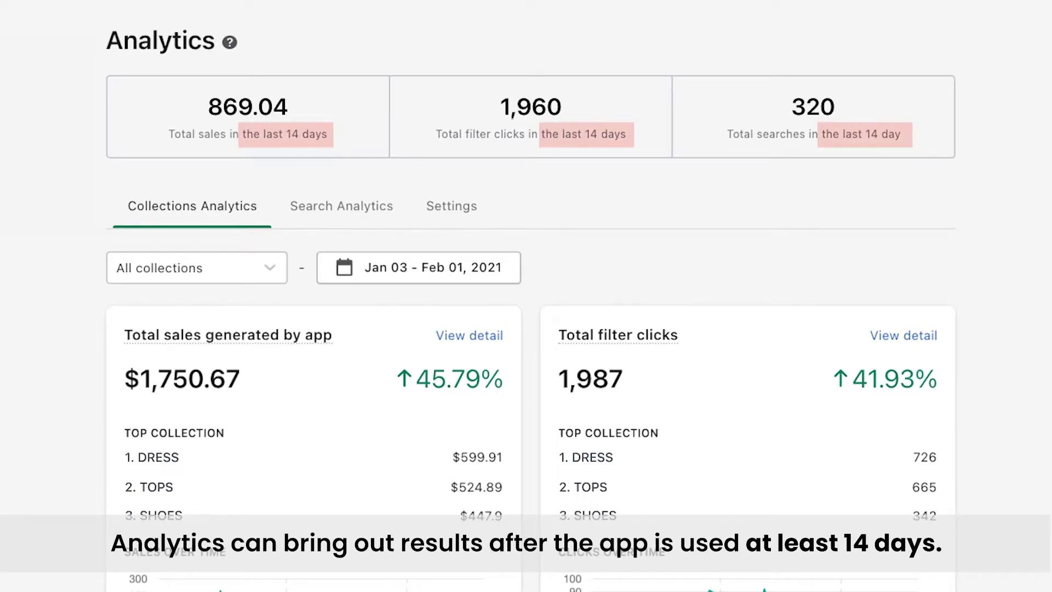
# - Keep all collections and compare the custom range Jan 03 – Feb 01, 2021 with the previous period
pyautogui.scroll(-3, 526, 296)
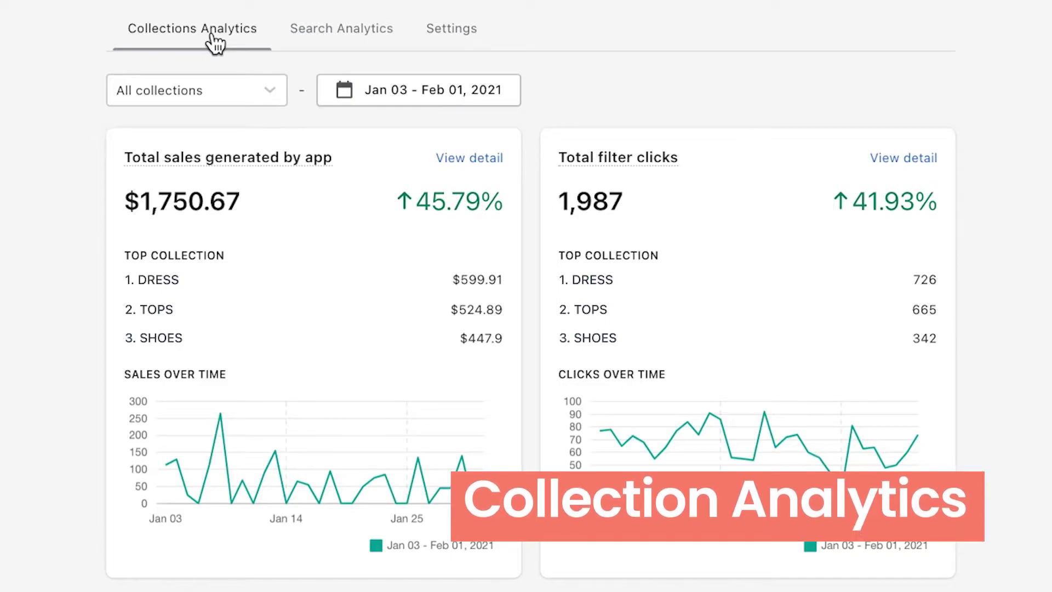
pyautogui.click(265, 85)
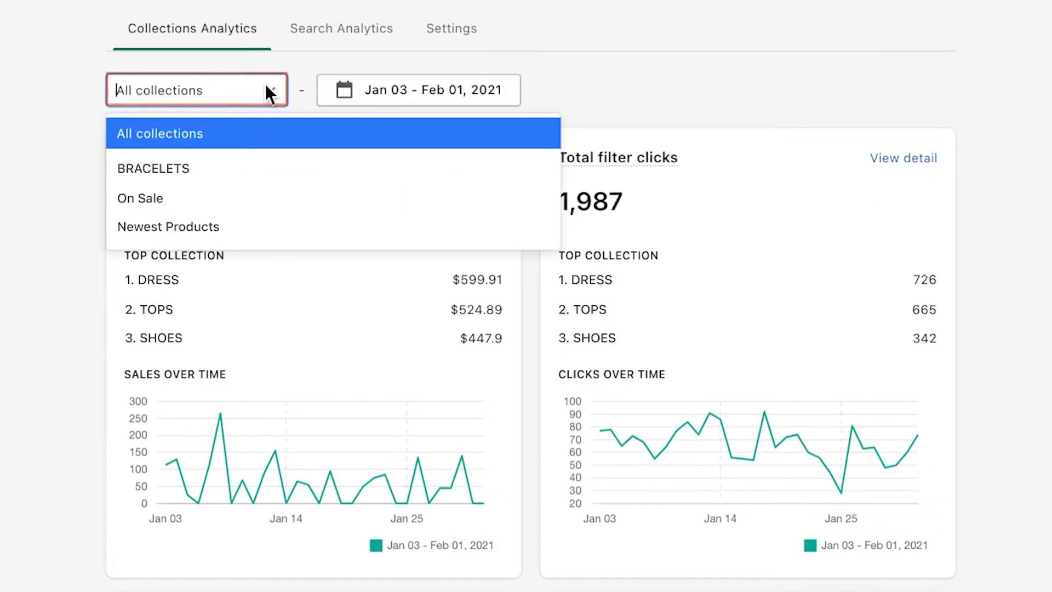
pyautogui.click(266, 85)
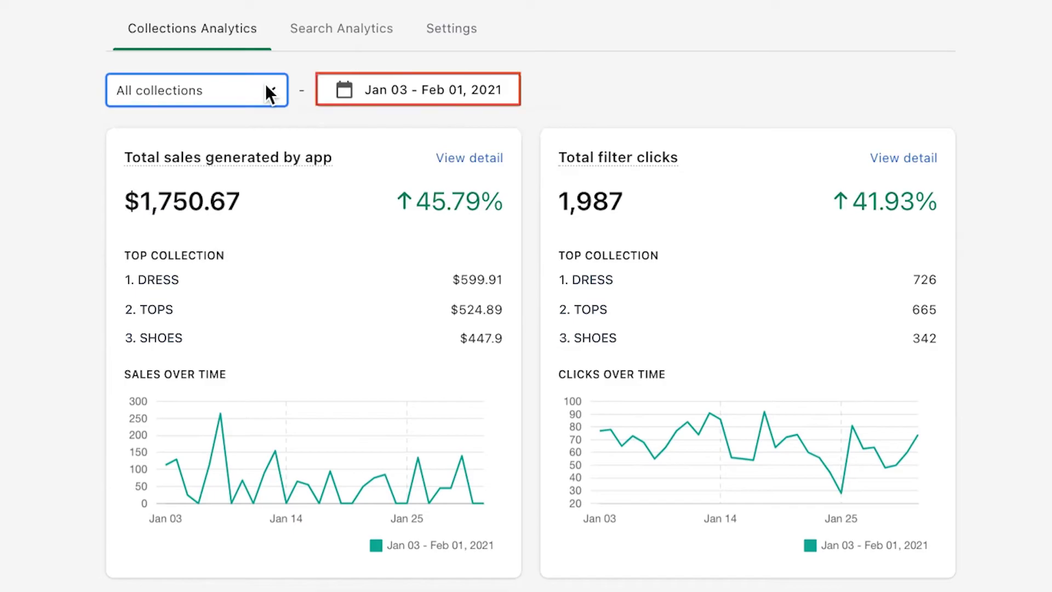
pyautogui.click(356, 93)
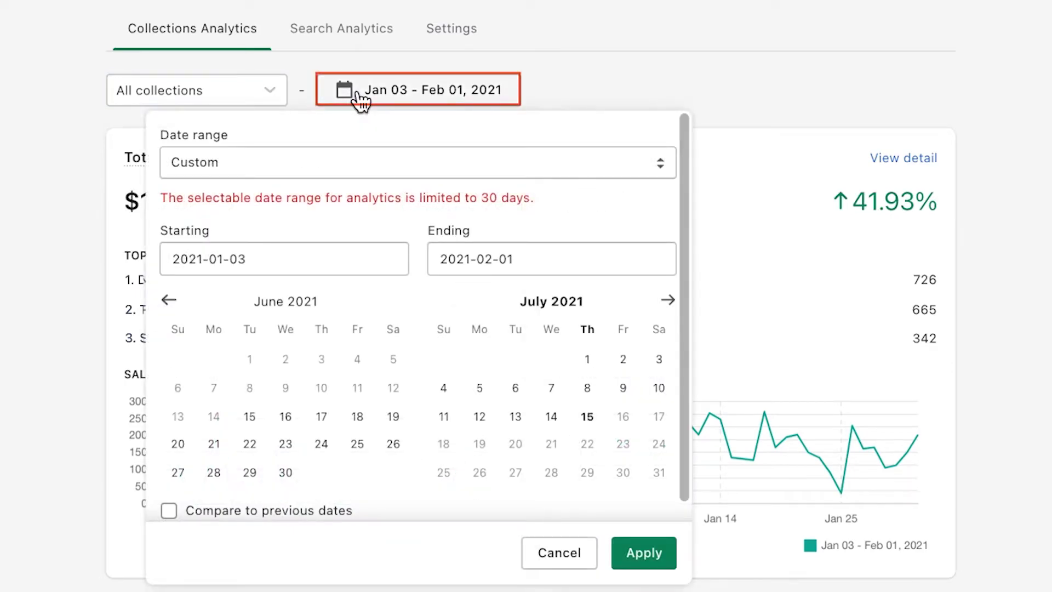
pyautogui.click(359, 162)
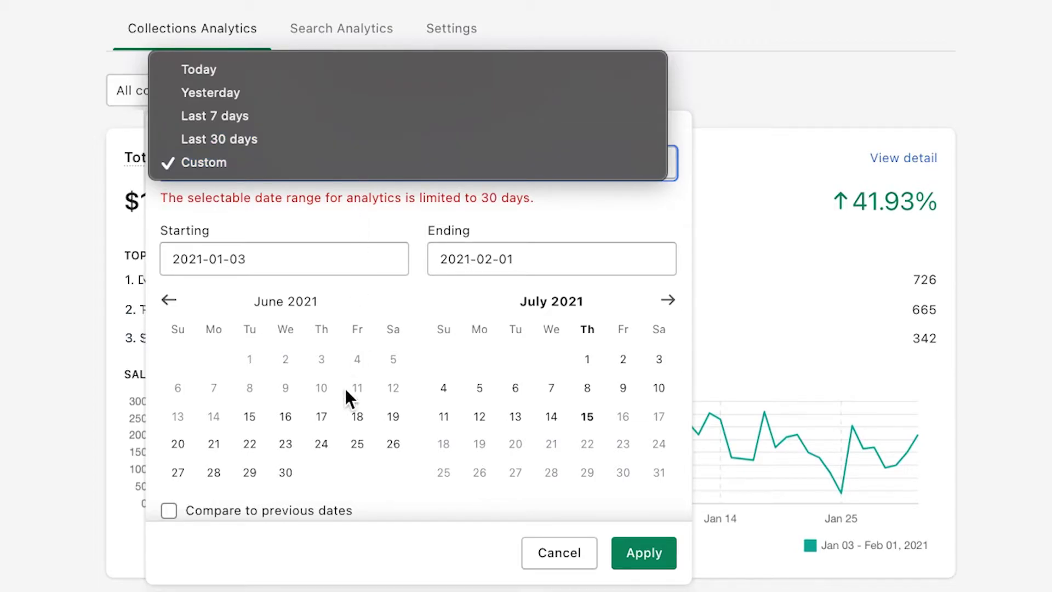
pyautogui.click(357, 470)
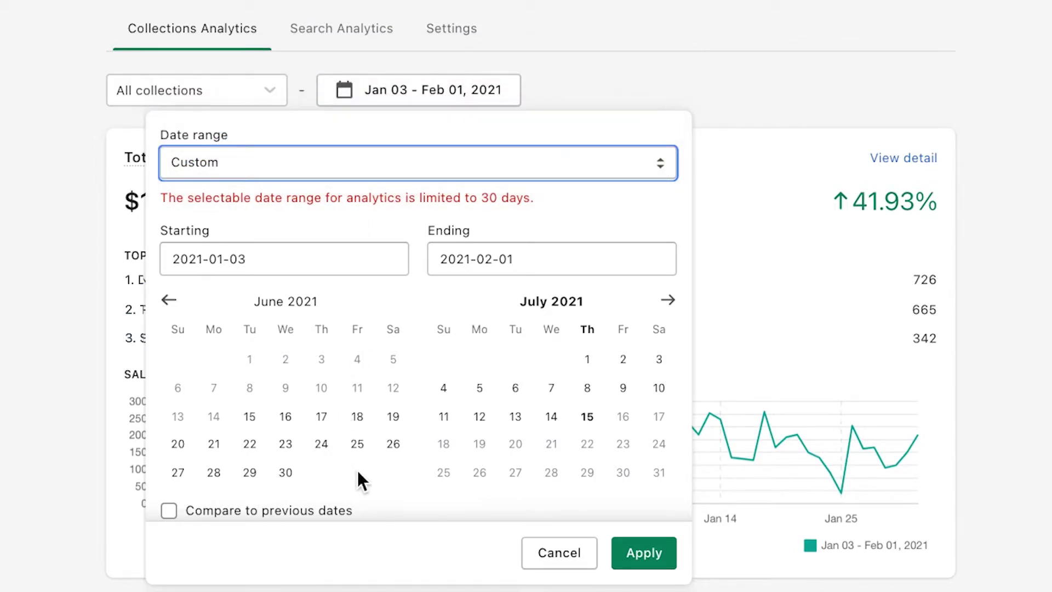
pyautogui.click(169, 511)
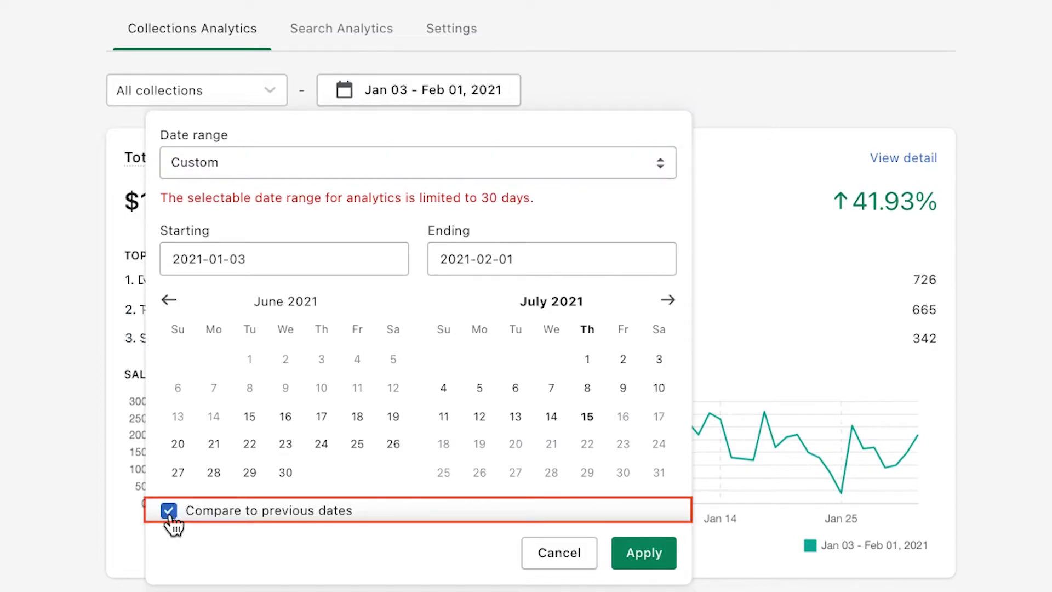
pyautogui.click(646, 567)
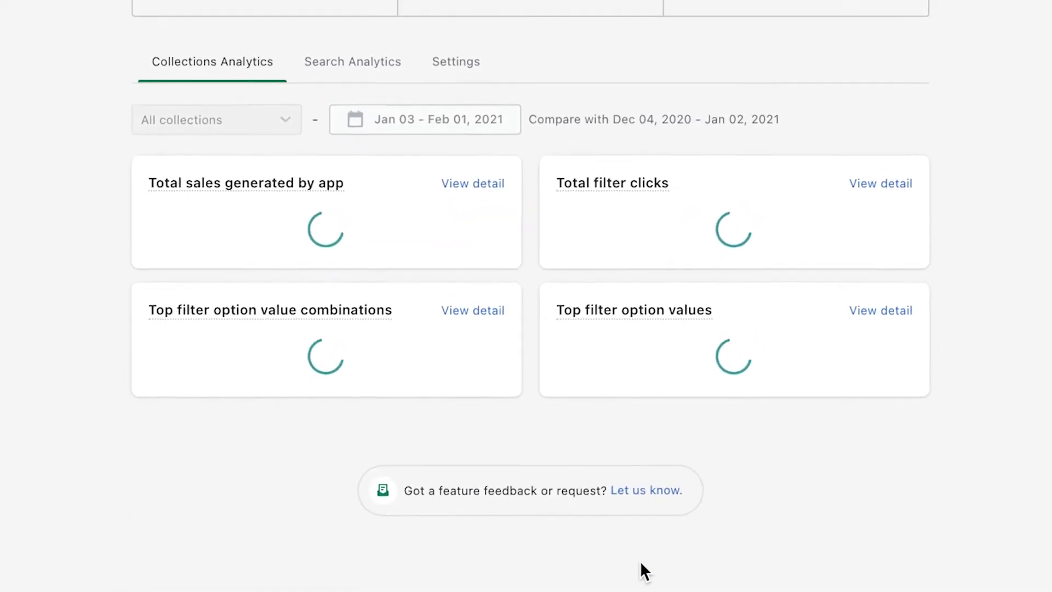
# - Expand the Total sales generated by app card to show top collections and a period-comparison chart
pyautogui.scroll(-5, 636, 559)
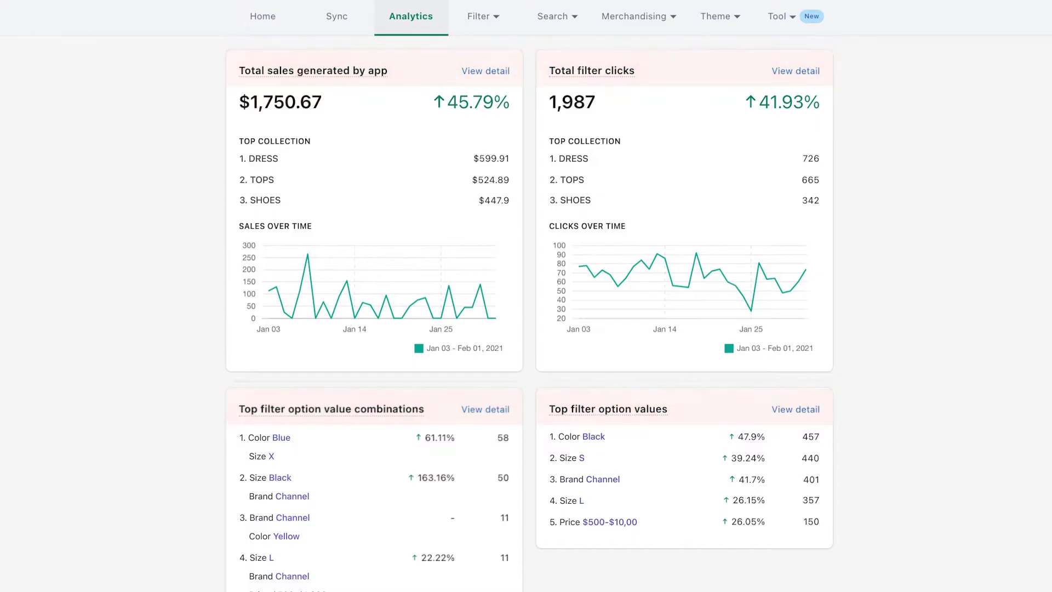
pyautogui.scroll(2, 529, 312)
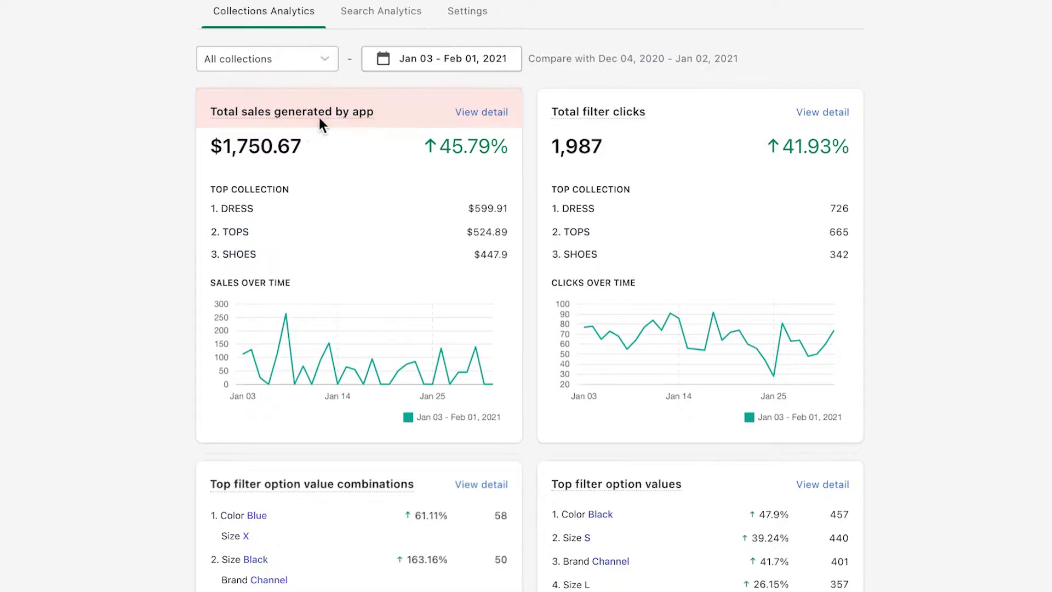
pyautogui.moveTo(328, 118)
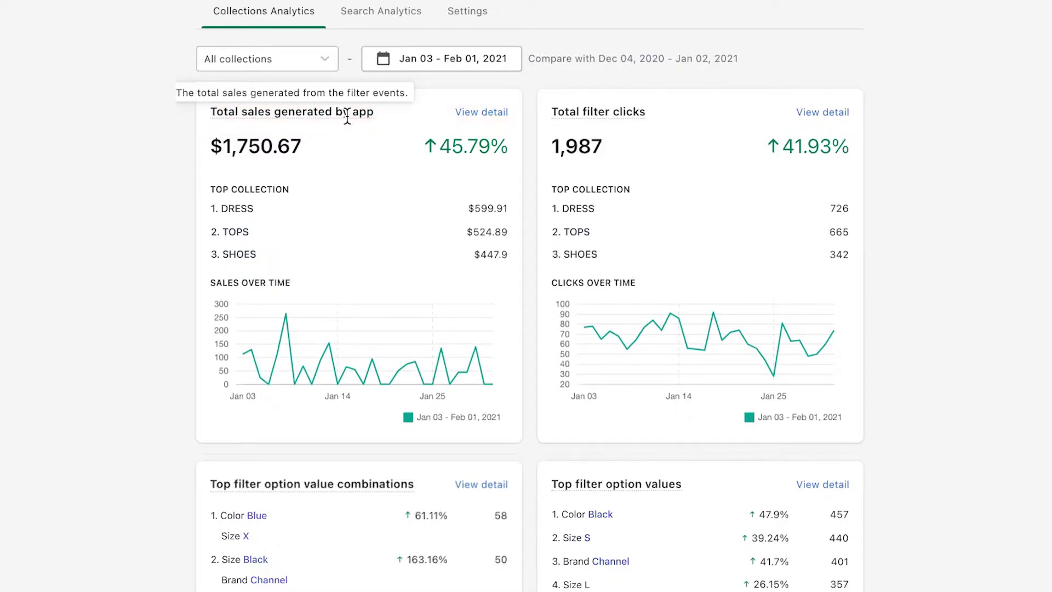
pyautogui.click(455, 116)
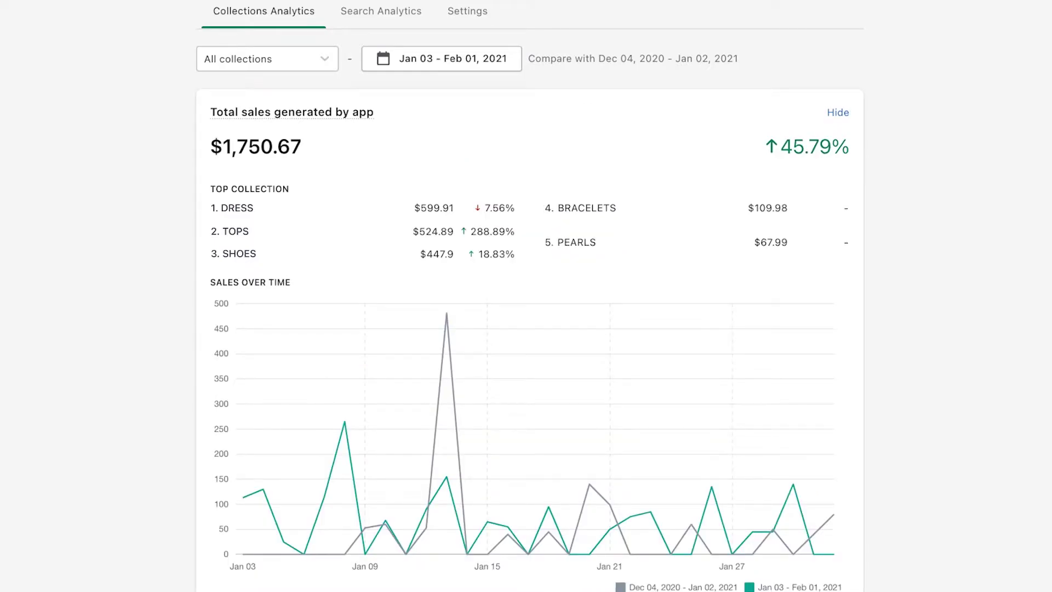
pyautogui.scroll(-10, 529, 299)
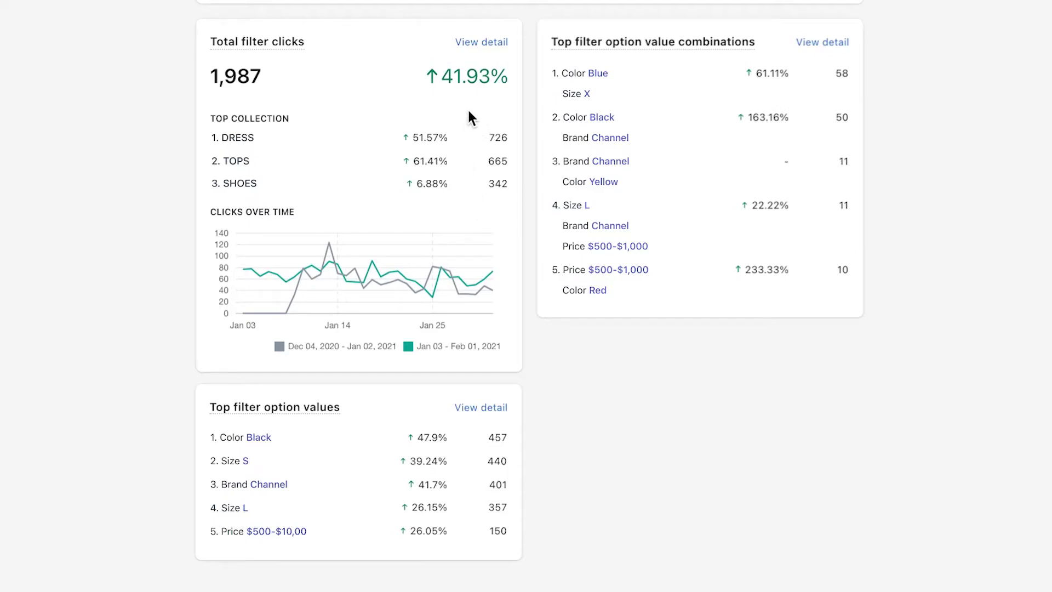
# - Expand the Total filter clicks card to list all 11 collections with its comparison chart
pyautogui.click(485, 46)
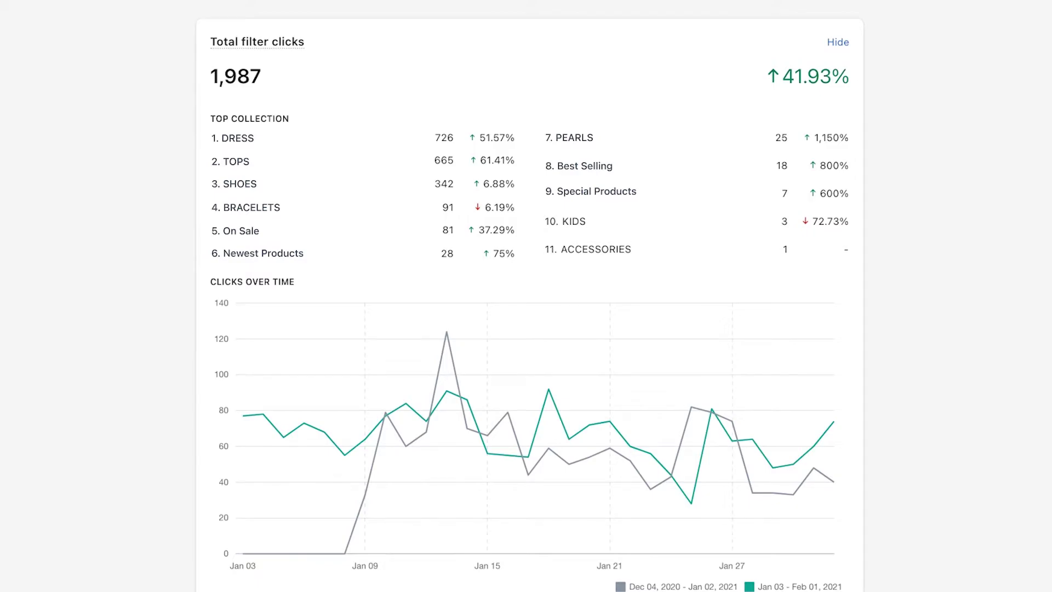
pyautogui.scroll(-9, 526, 296)
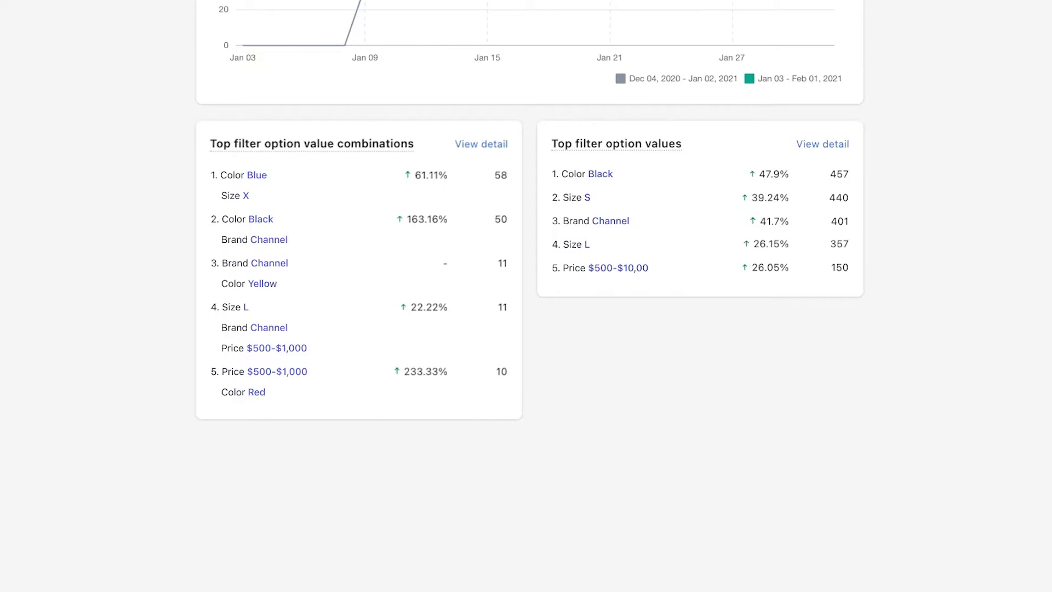
# - Expand Top filter option value combinations into a full table, scroll through it, then expand Top filter option values
pyautogui.click(500, 151)
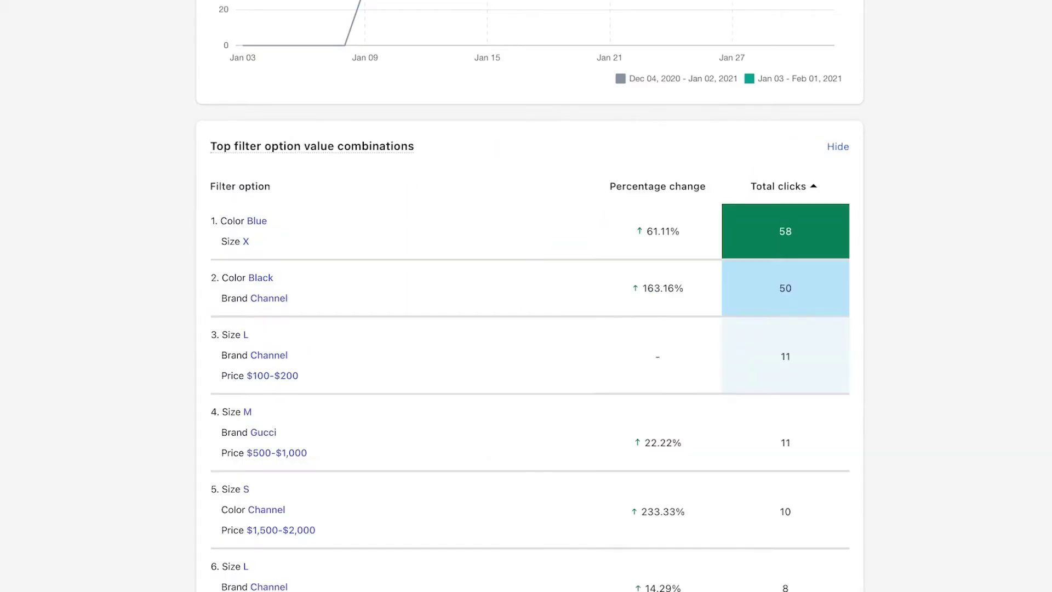
pyautogui.scroll(-7, 530, 296)
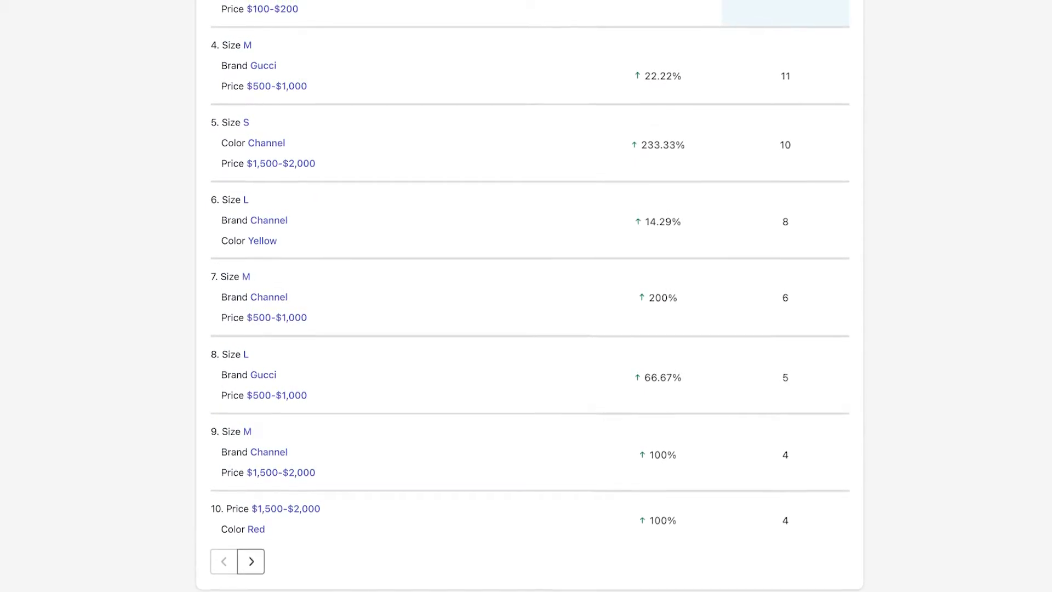
pyautogui.scroll(-2, 529, 296)
pyautogui.scroll(-9, 529, 296)
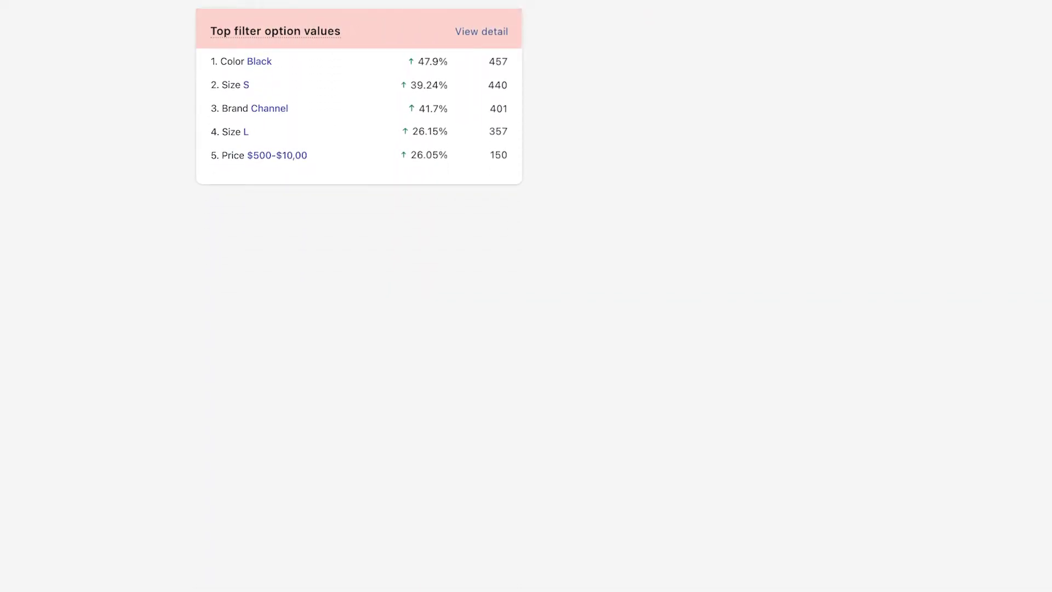
pyautogui.click(507, 36)
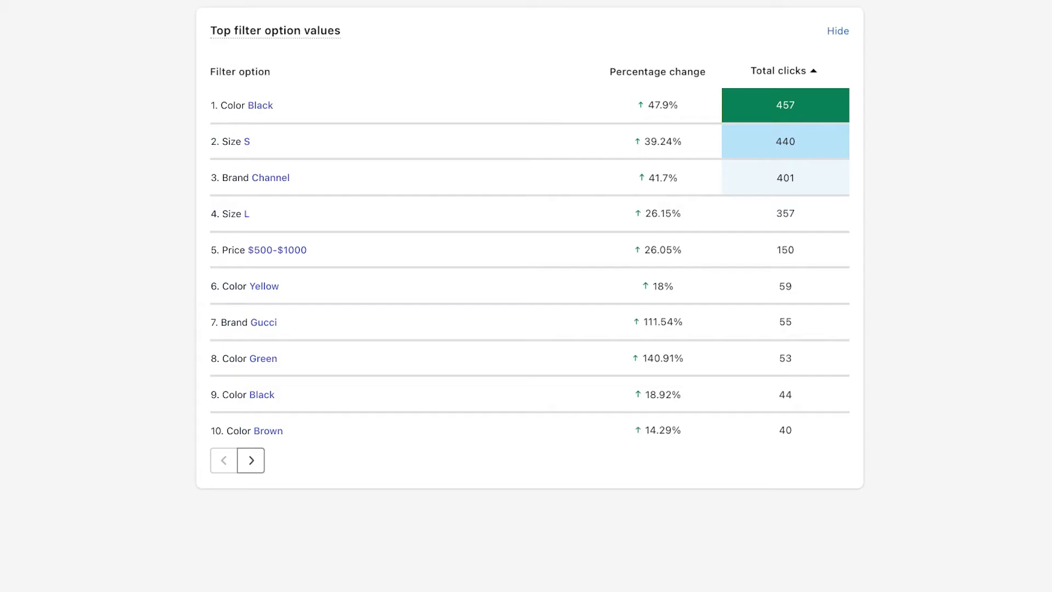
# - Scroll back to the top and switch to the Search Analytics dashboard
pyautogui.scroll(10, 526, 328)
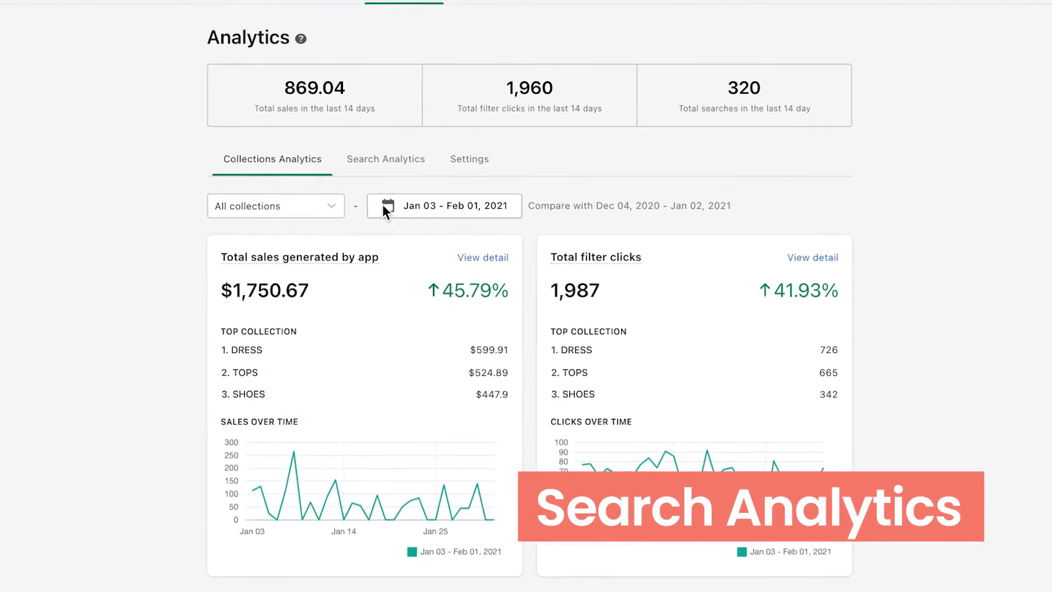
pyautogui.click(389, 159)
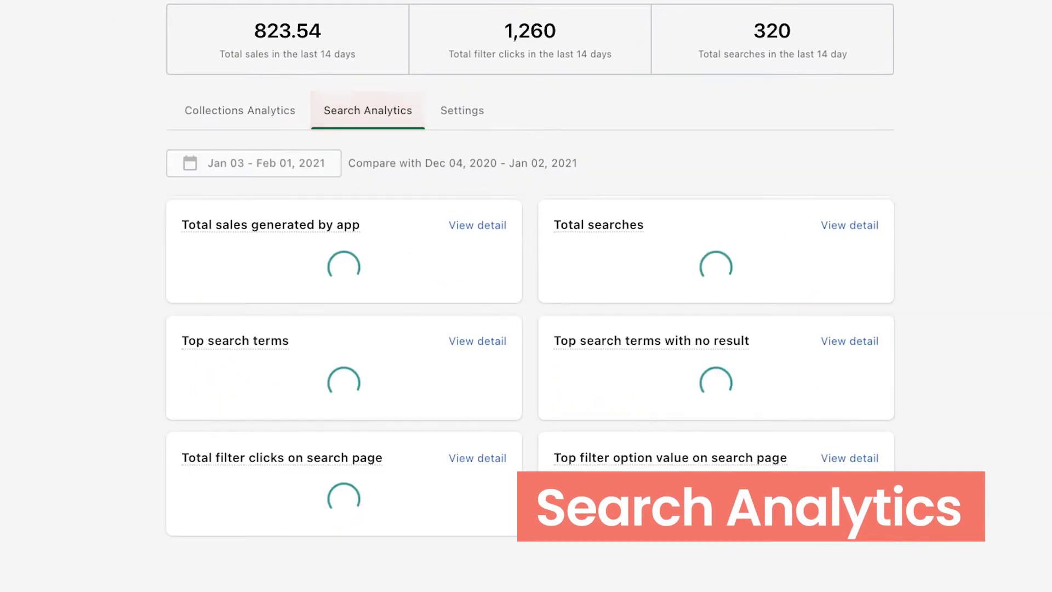
# - Browse the Search Analytics cards and expand Total sales generated by app into its detailed chart
pyautogui.scroll(-5, 526, 296)
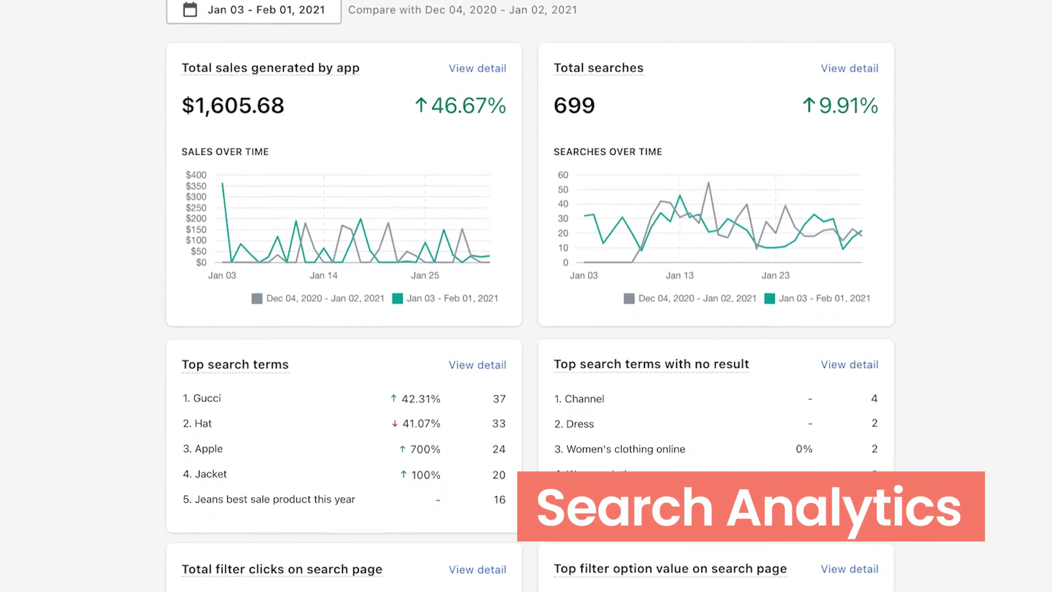
pyautogui.scroll(-3, 526, 296)
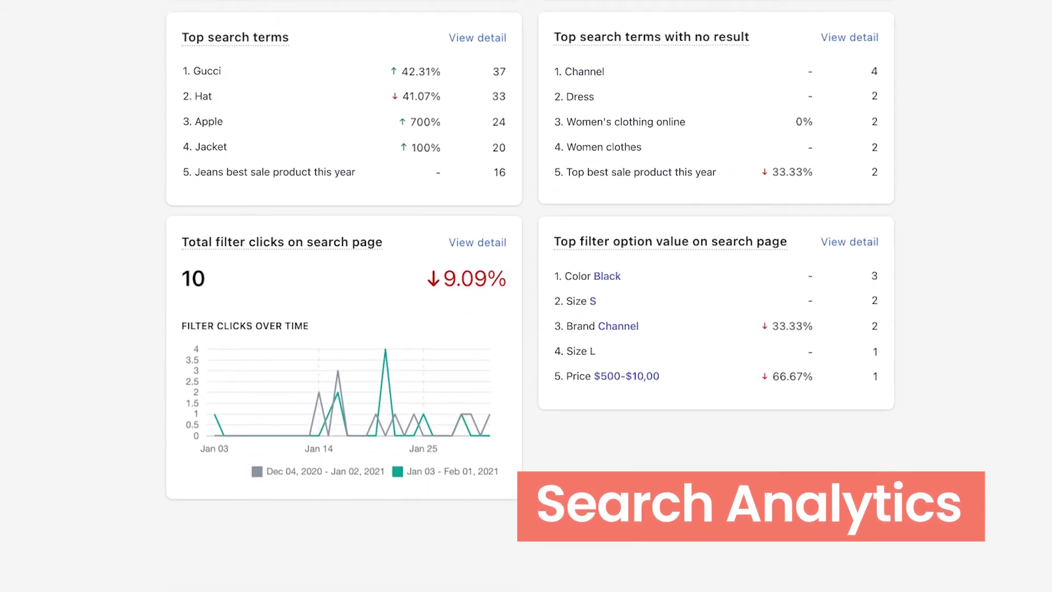
pyautogui.scroll(8, 362, 233)
pyautogui.moveTo(363, 234)
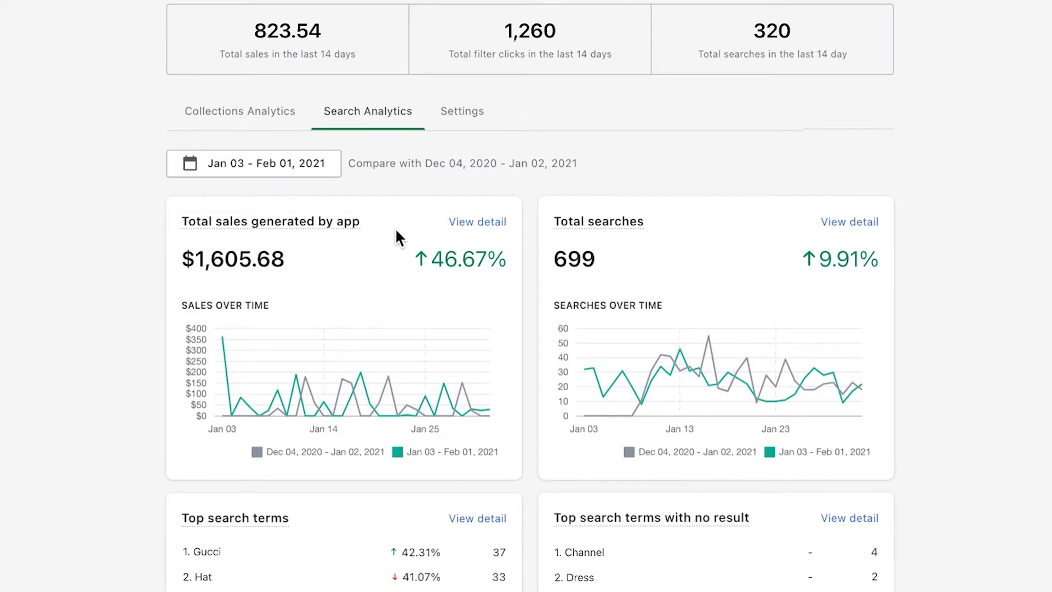
pyautogui.click(496, 236)
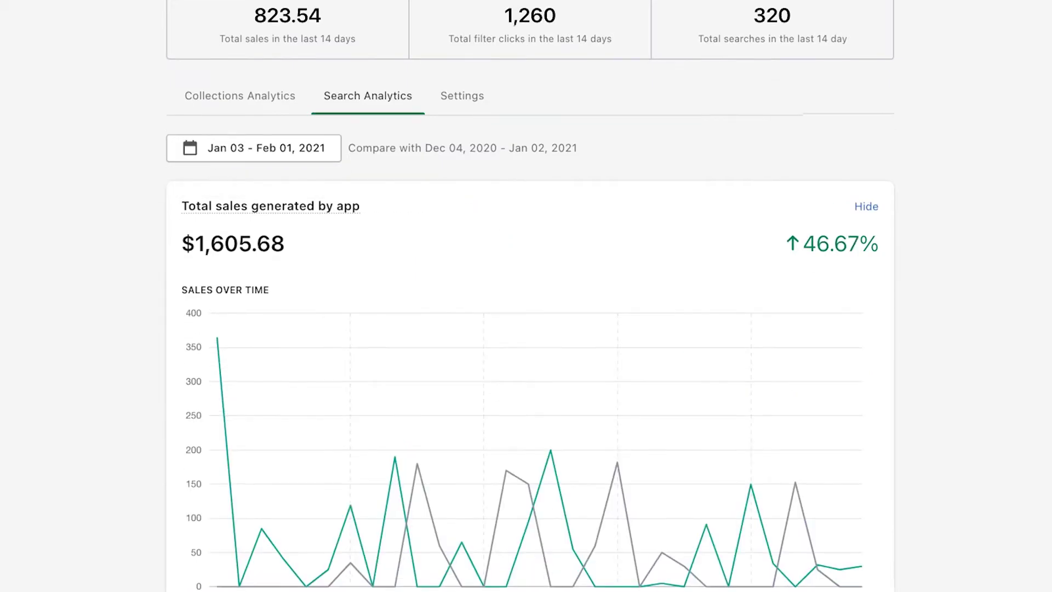
pyautogui.scroll(-3, 496, 236)
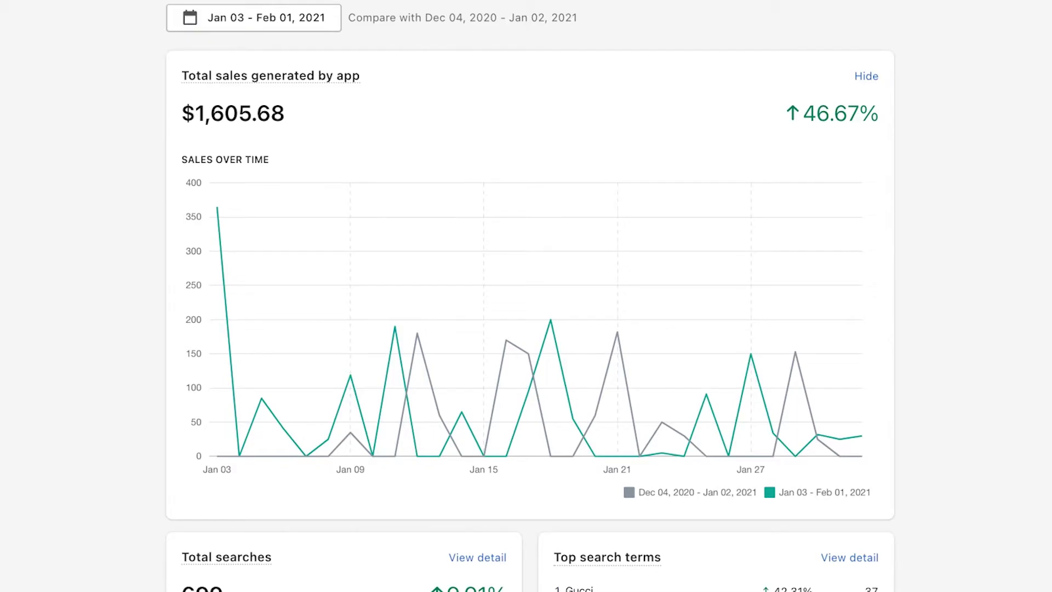
pyautogui.scroll(-10, 526, 296)
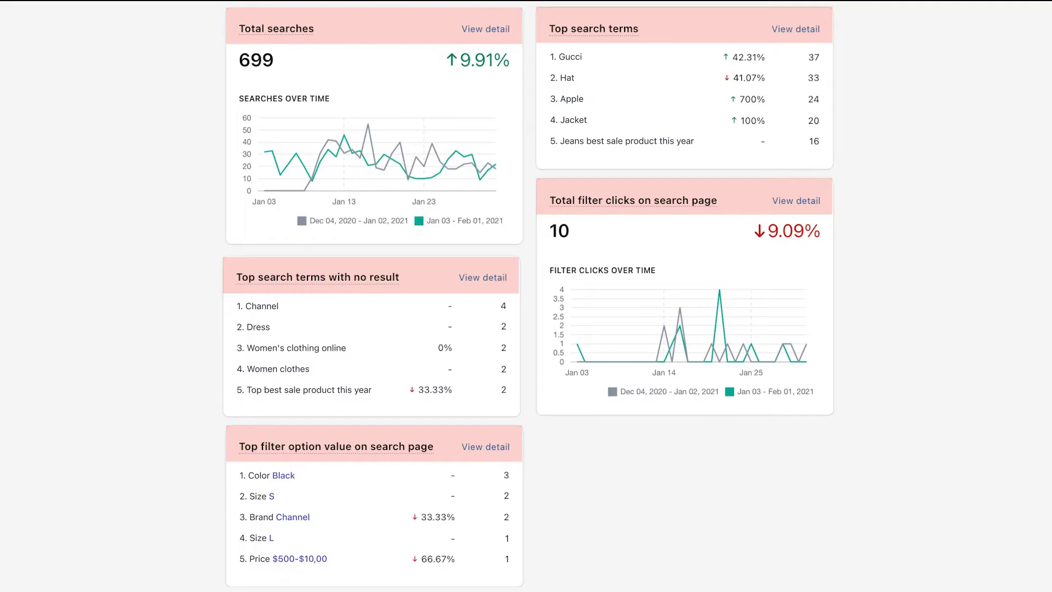
# - Expand the Top search terms with no result card into a ten-row table
pyautogui.scroll(2, 526, 296)
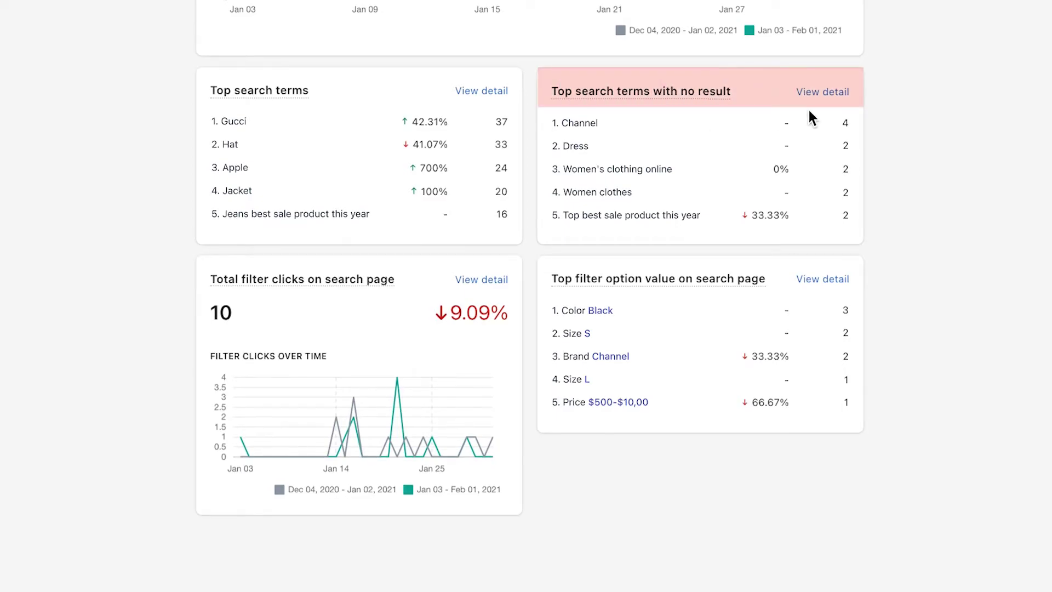
pyautogui.click(825, 93)
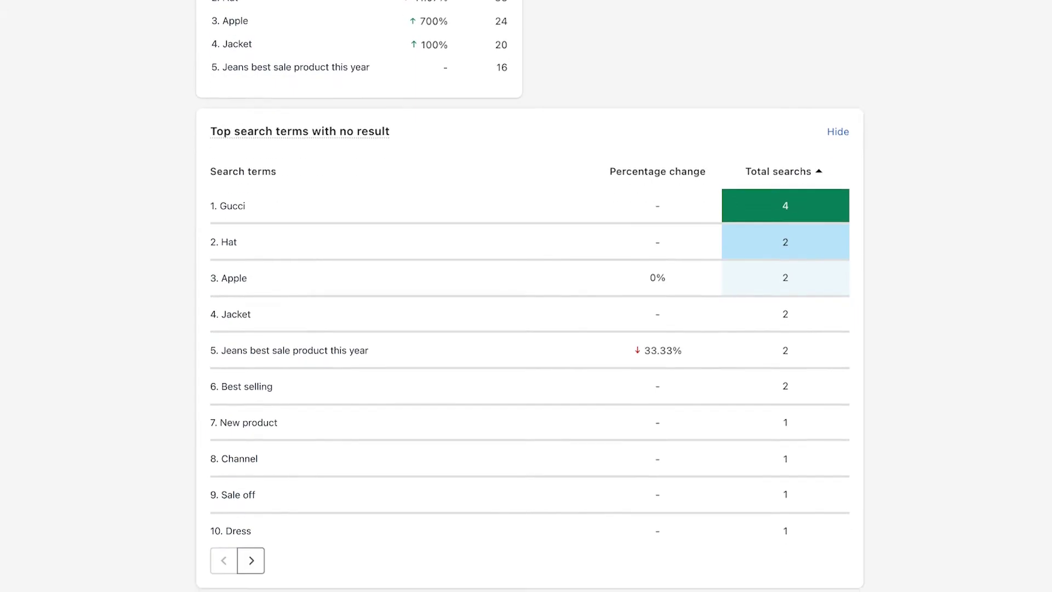
pyautogui.scroll(-2, 530, 296)
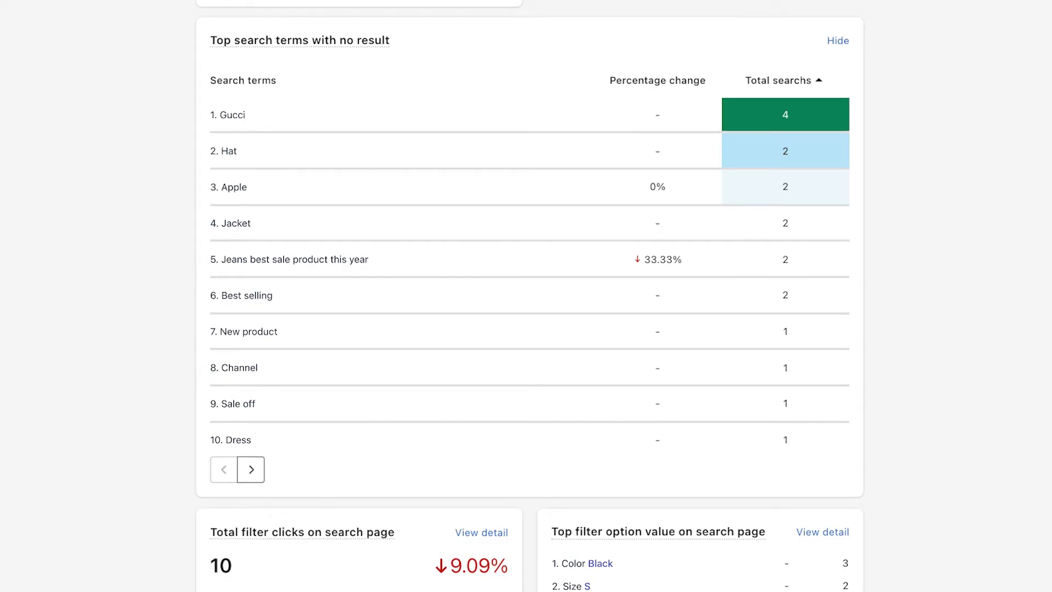
pyautogui.scroll(-7, 530, 296)
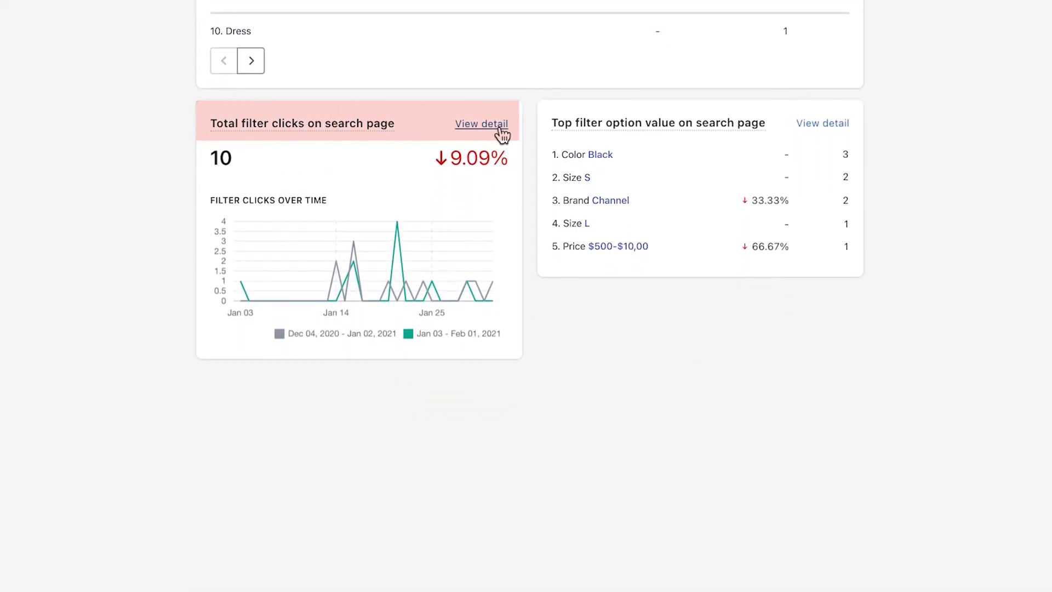
# - Expand Total filter clicks and Top filter option value on search page, then go to Settings
pyautogui.click(500, 130)
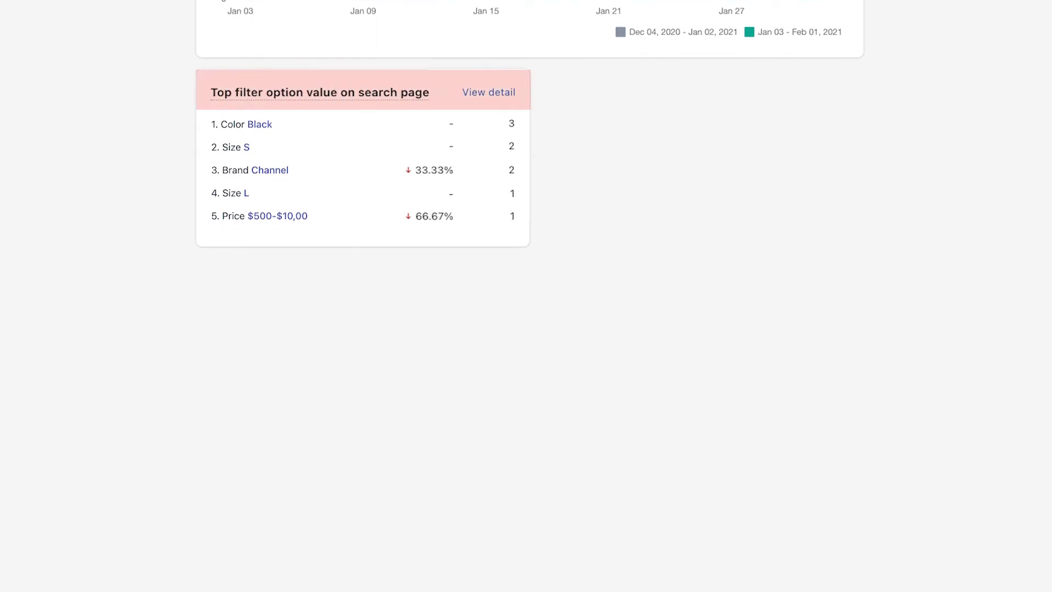
pyautogui.click(489, 92)
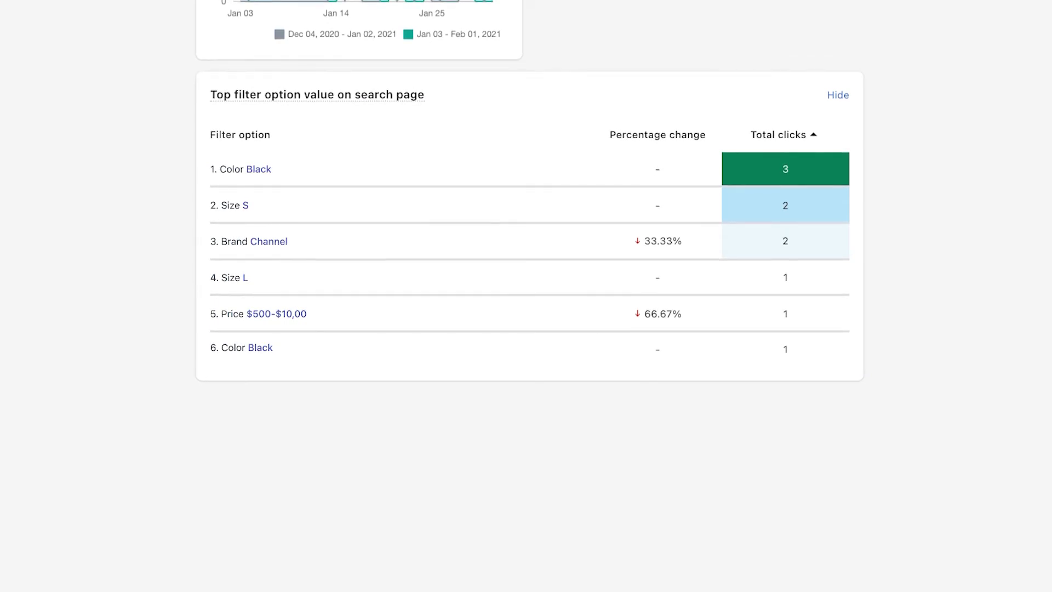
pyautogui.scroll(15, 526, 296)
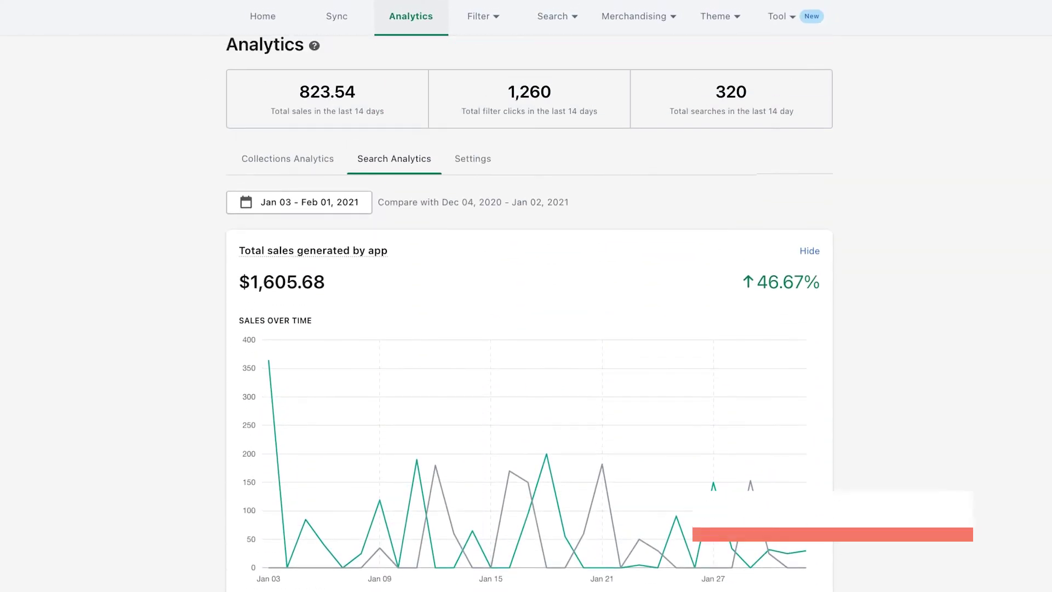
pyautogui.click(480, 163)
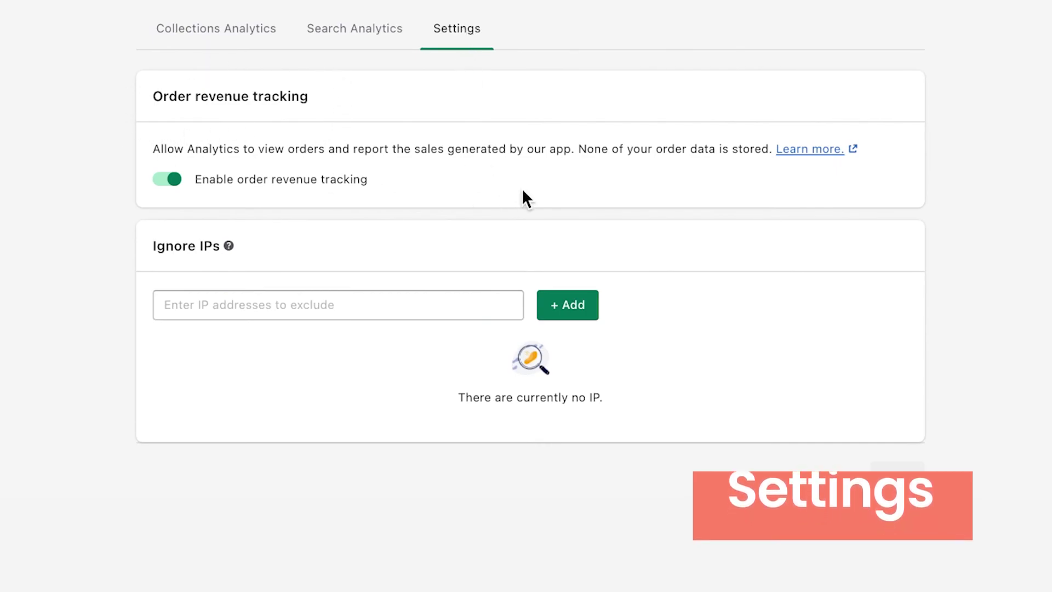
# - Attempt to turn off order revenue tracking, then cancel so it stays enabled
pyautogui.click(173, 178)
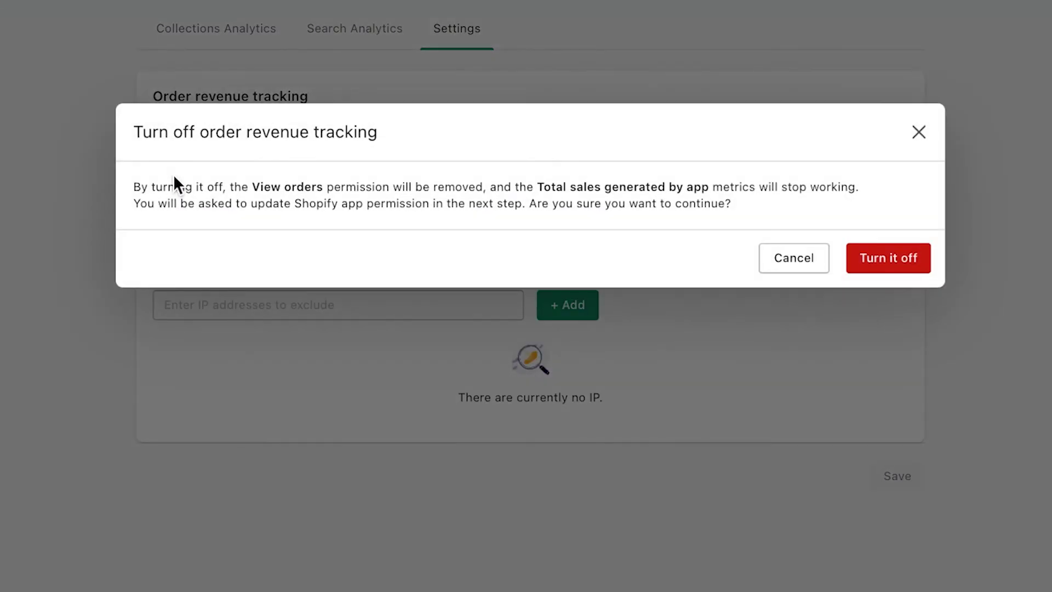
pyautogui.click(889, 259)
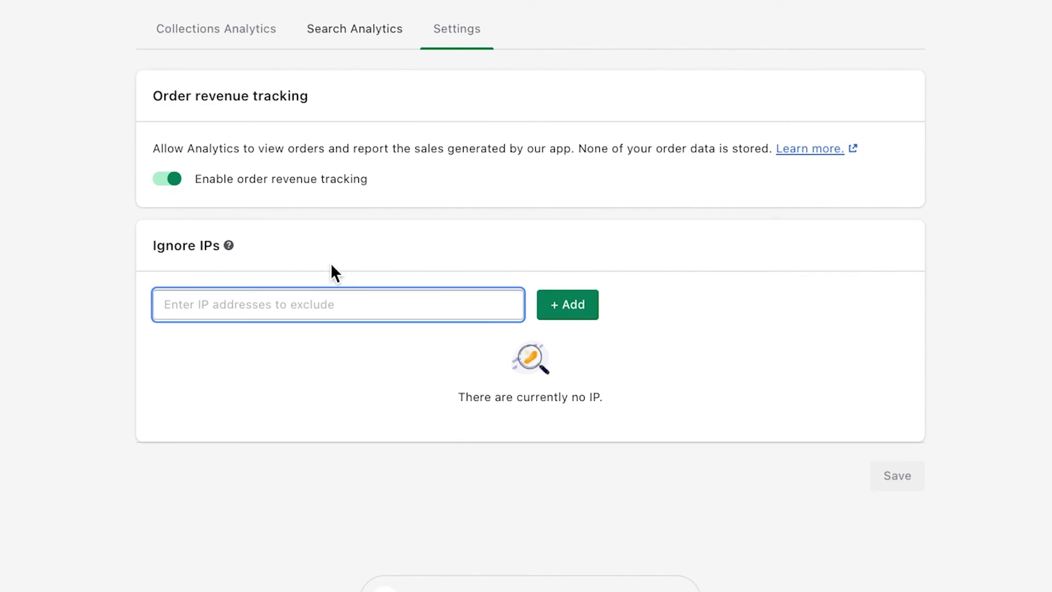
# - Add 192.168.0.122, 192.168.0.125 and 192.168.0.126 to the Ignore IPs list
pyautogui.click(225, 302)
pyautogui.write('192.168.0.122')
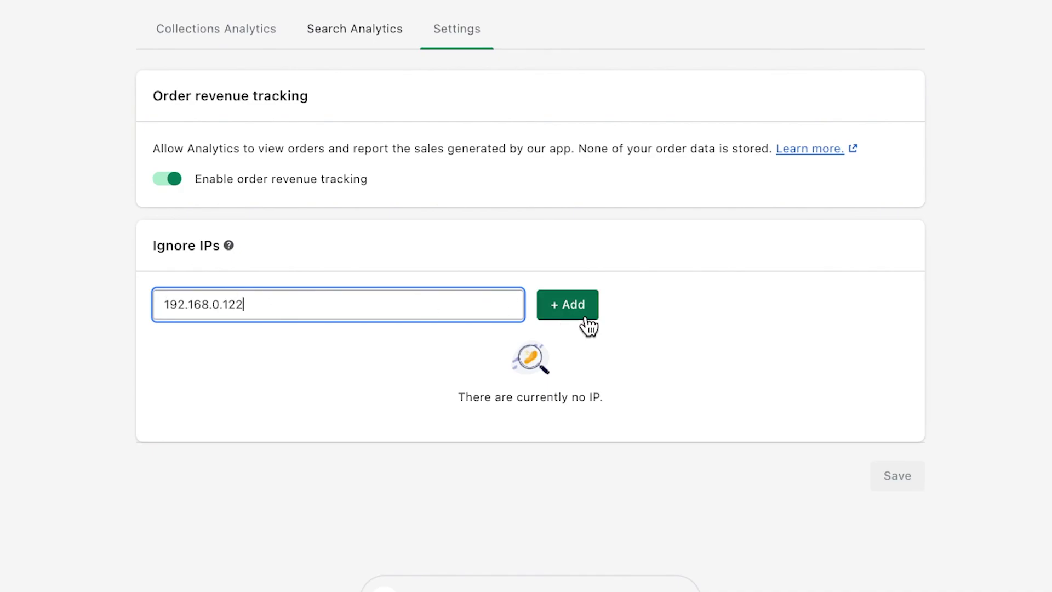
pyautogui.click(582, 315)
pyautogui.click(446, 314)
pyautogui.write('192.168.0.122')
pyautogui.press('BackSpace')
pyautogui.write('5')
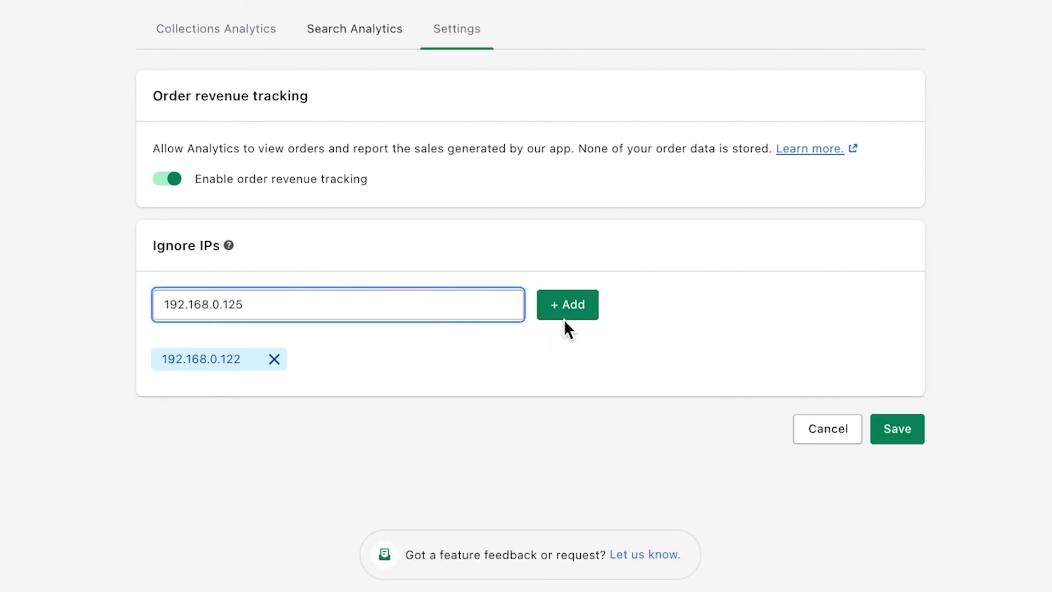
pyautogui.click(563, 319)
pyautogui.click(451, 307)
pyautogui.write('192.168.0.122')
pyautogui.press('BackSpace')
pyautogui.write('6')
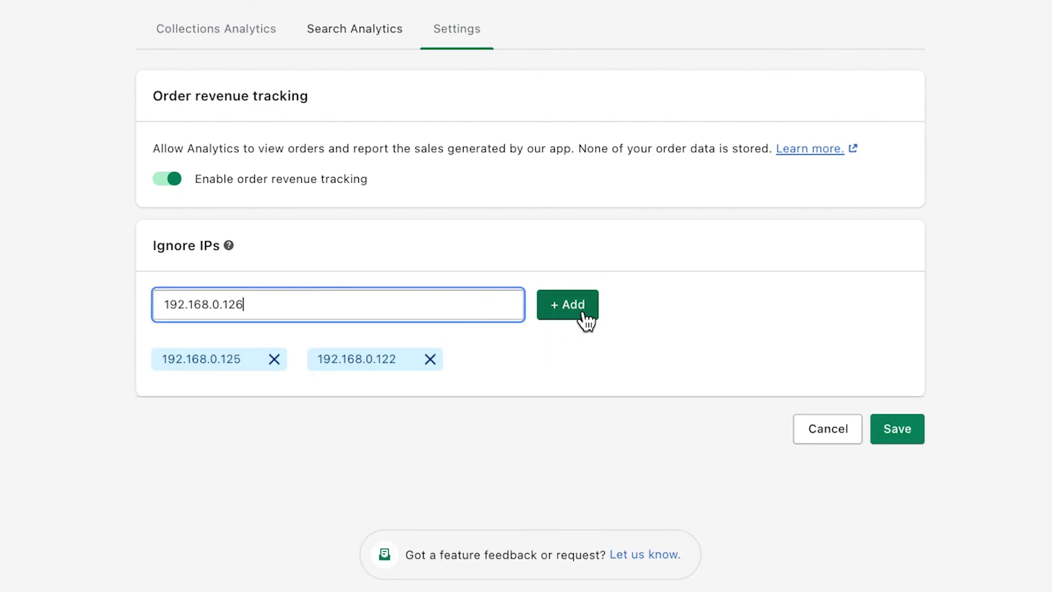
pyautogui.click(580, 317)
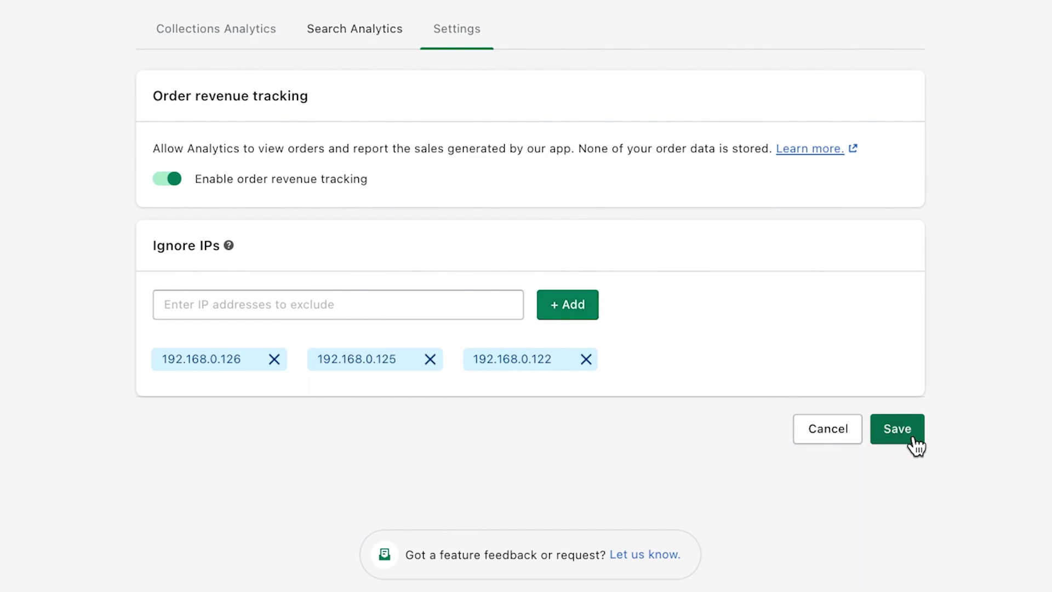